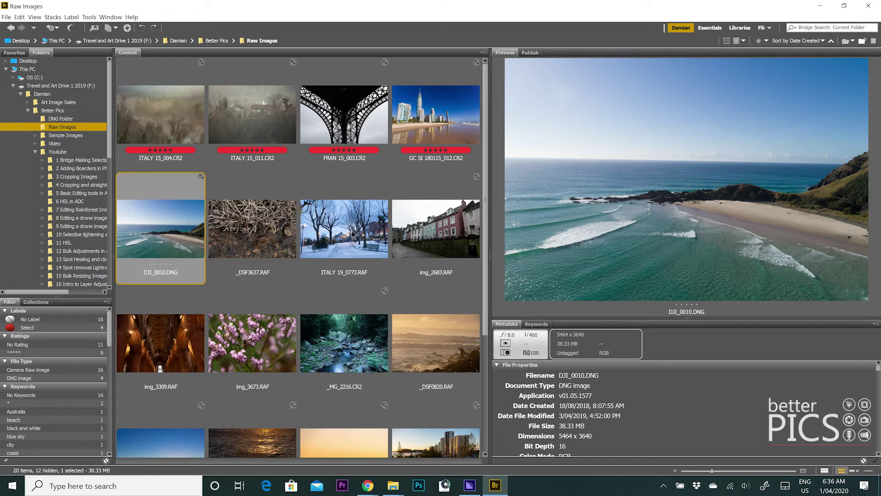
scroll(345, 240, down, 3)
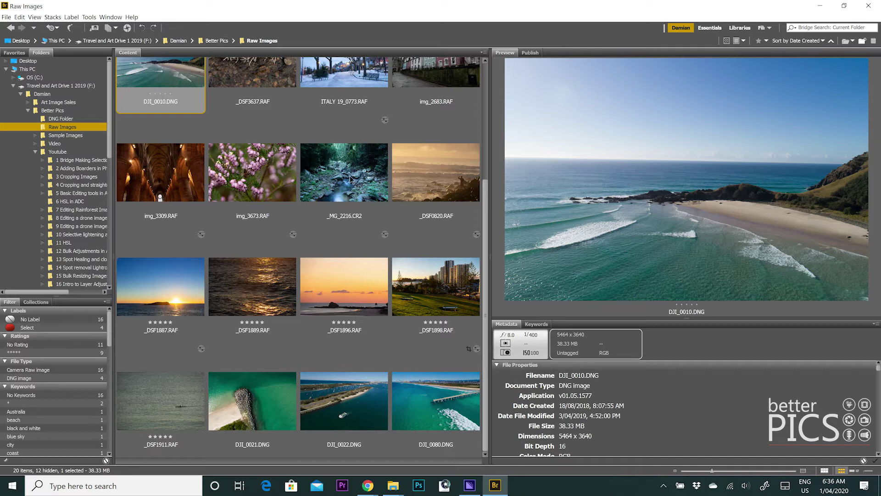
scroll(353, 188, up, 3)
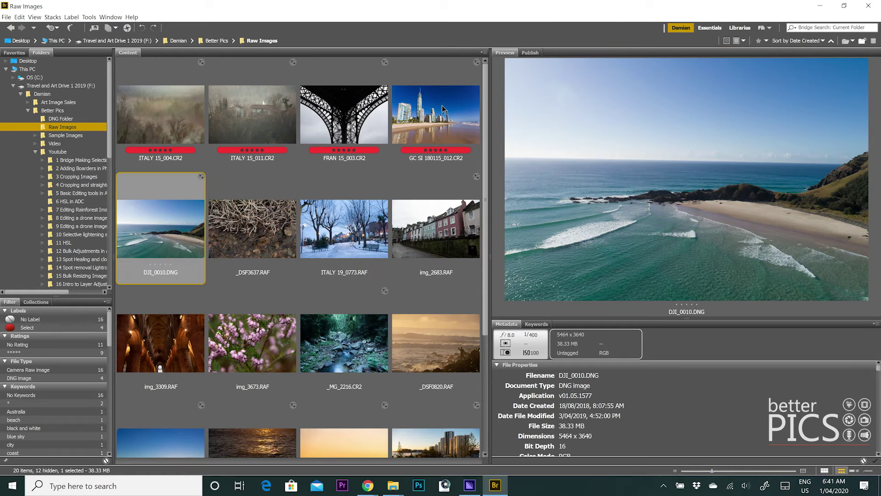
Sort the Raw Images thumbnails by filename, then by type so CR2 files precede RAF files
click(822, 41)
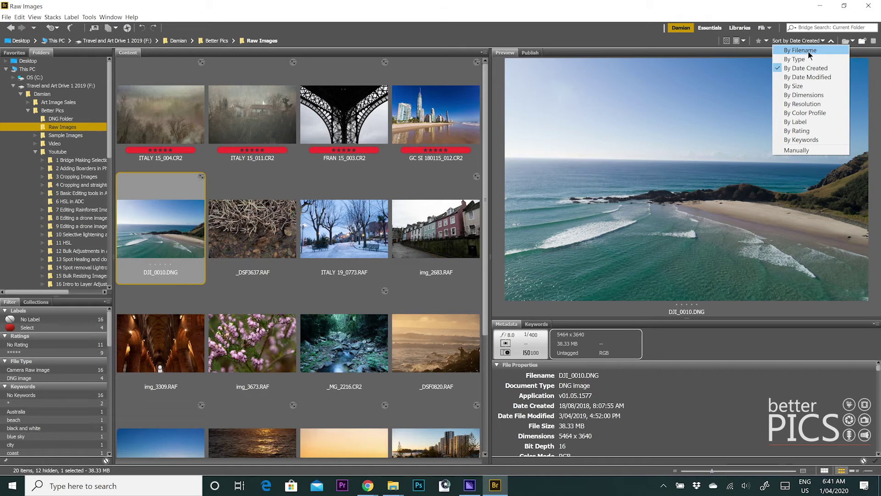
click(808, 50)
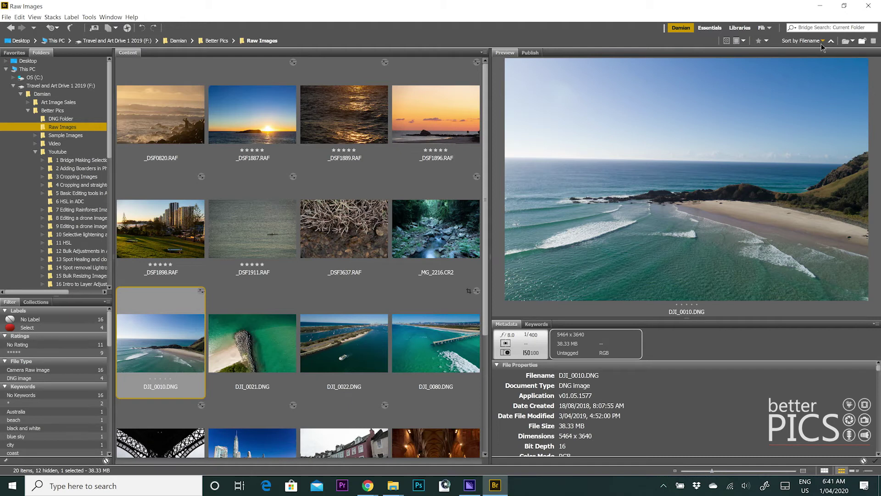
click(822, 41)
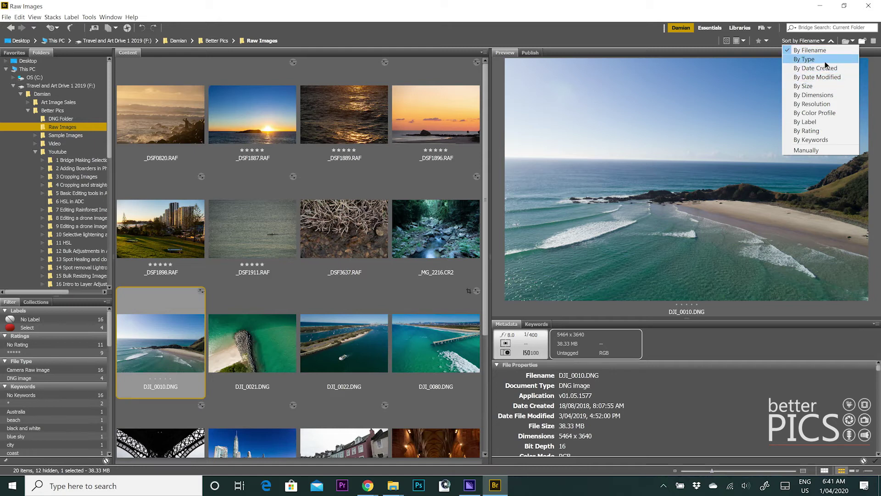
click(826, 61)
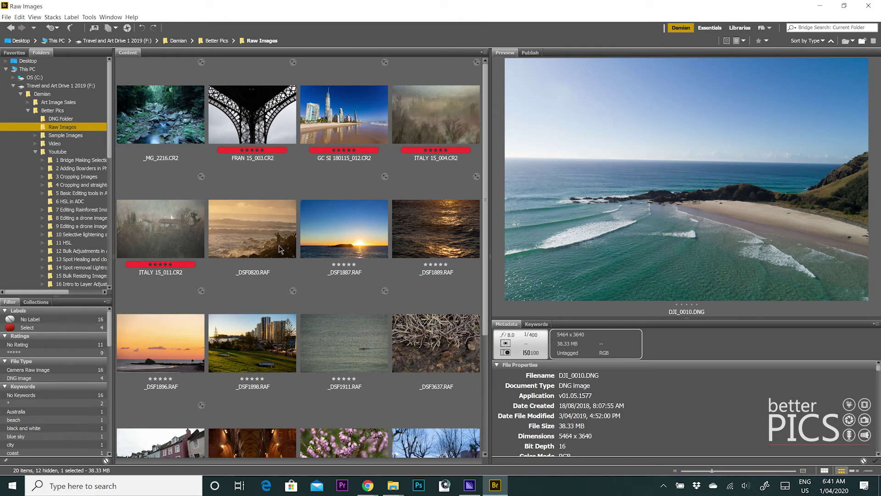
scroll(281, 250, down, 2)
Sort the thumbnails by date modified, then switch the sort to By Rating
click(823, 41)
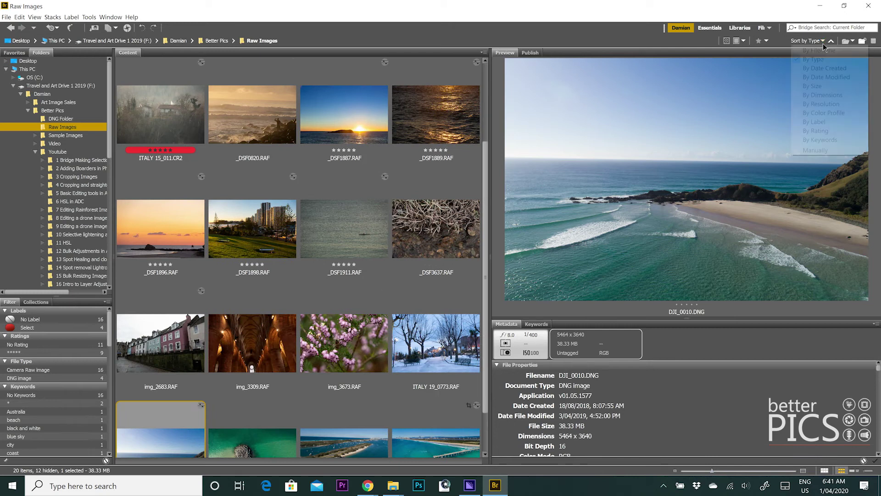
click(831, 77)
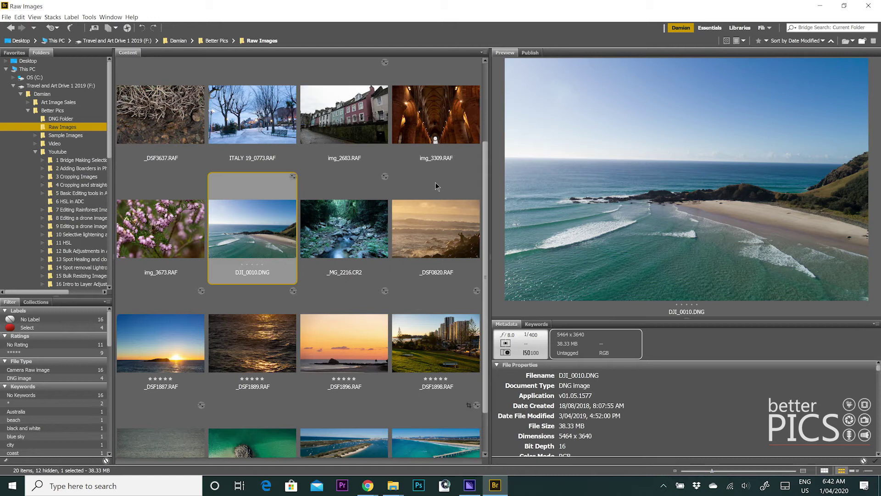
click(823, 43)
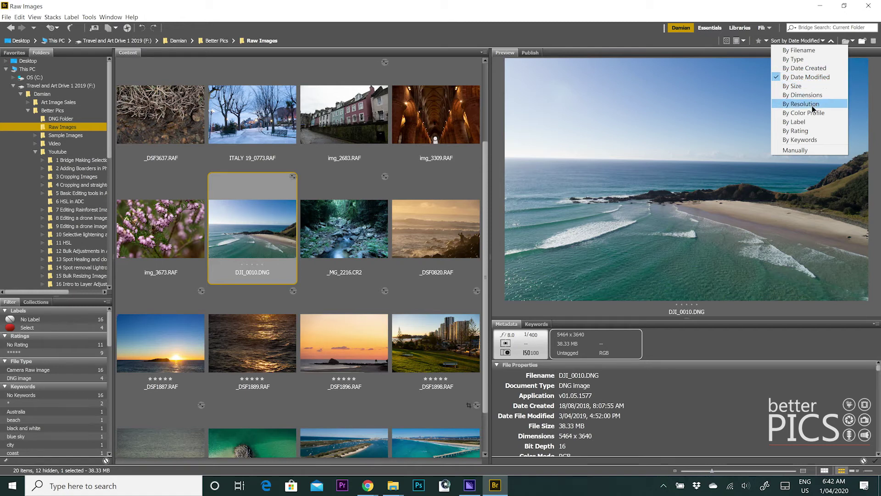
click(813, 133)
scroll(329, 251, down, 3)
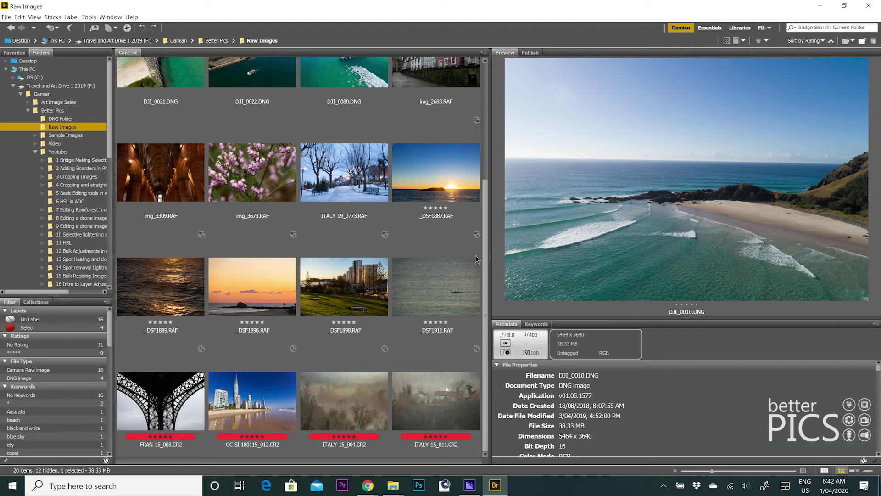
Sort the thumbnails back by date created
click(821, 42)
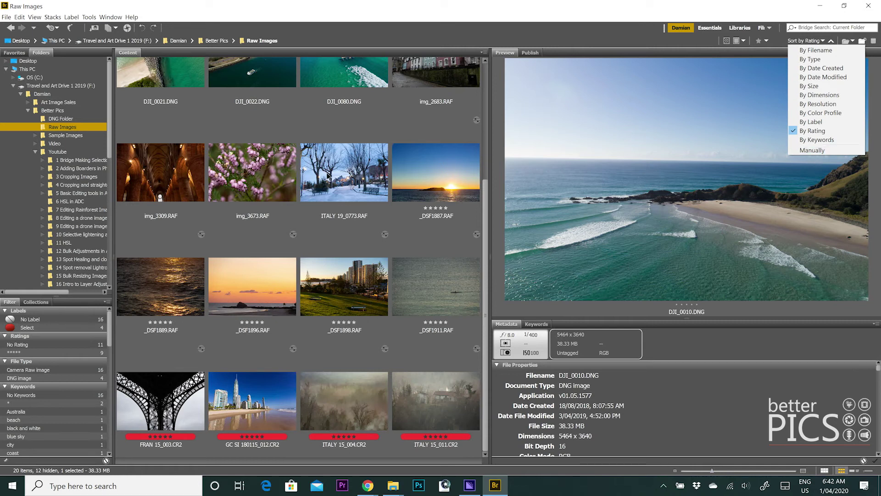
click(839, 69)
scroll(325, 221, up, 2)
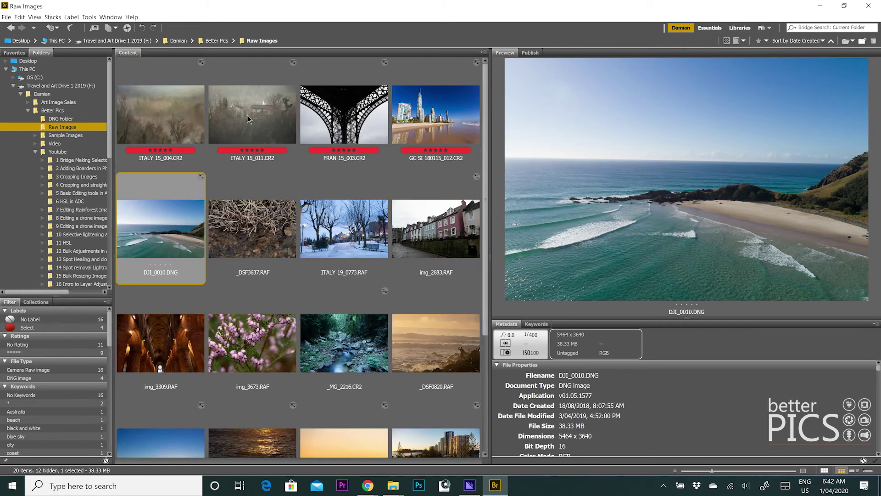
Drag thumbnails into a manual order, placing _DSF1896.RAF between DJI_0021.DNG and DJI_0022.DNG
drag(259, 112, 295, 213)
drag(356, 248, 388, 344)
scroll(353, 284, down, 3)
drag(352, 285, 207, 391)
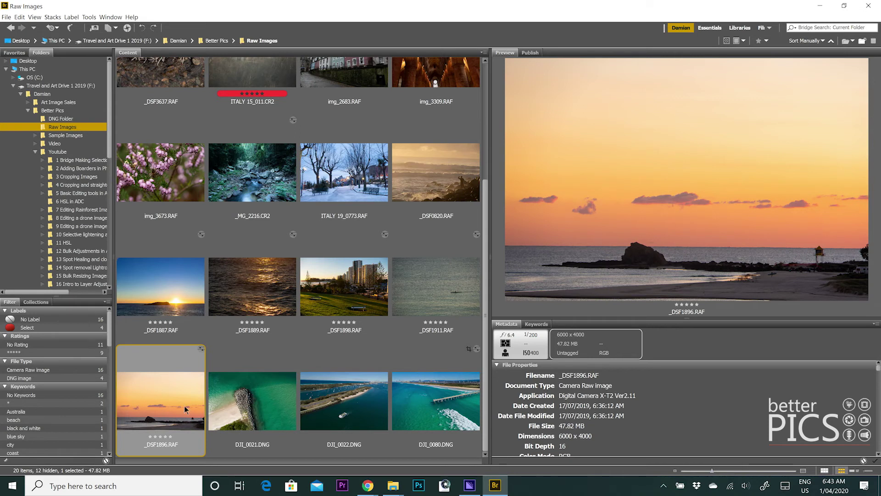
drag(186, 409, 325, 408)
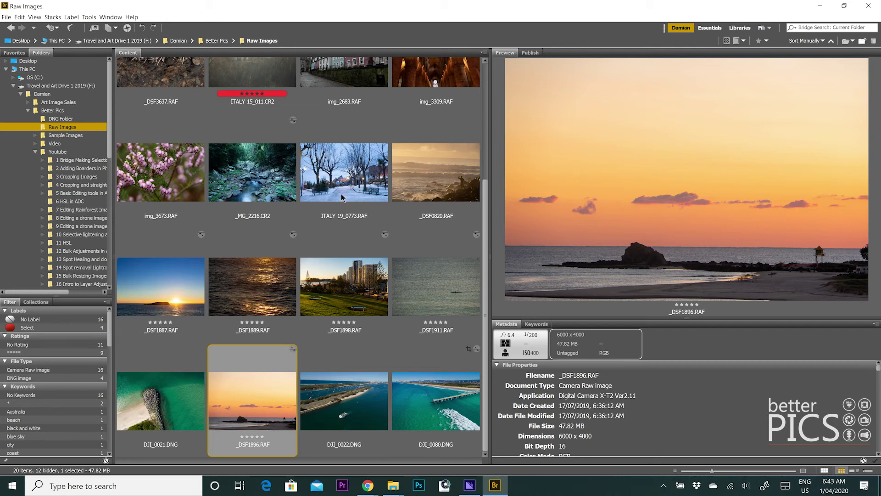
scroll(306, 167, up, 3)
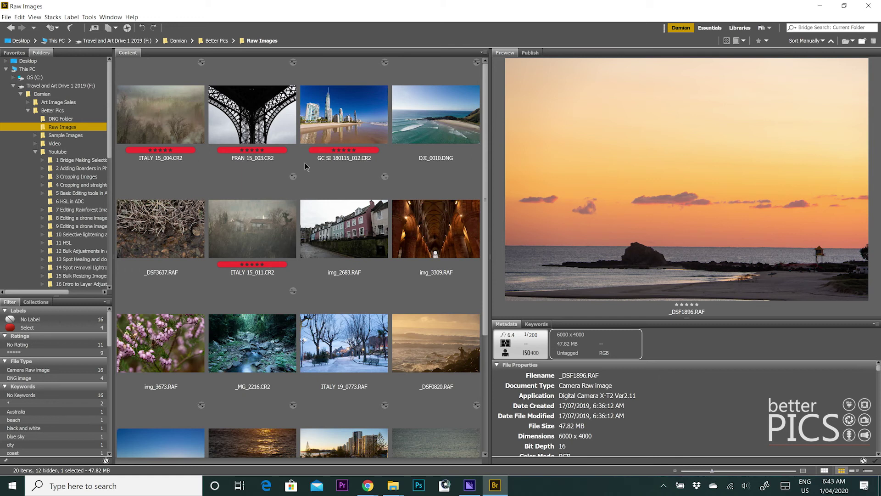
Select DJI_0010.DNG and review its preview and metadata, including date created
click(435, 117)
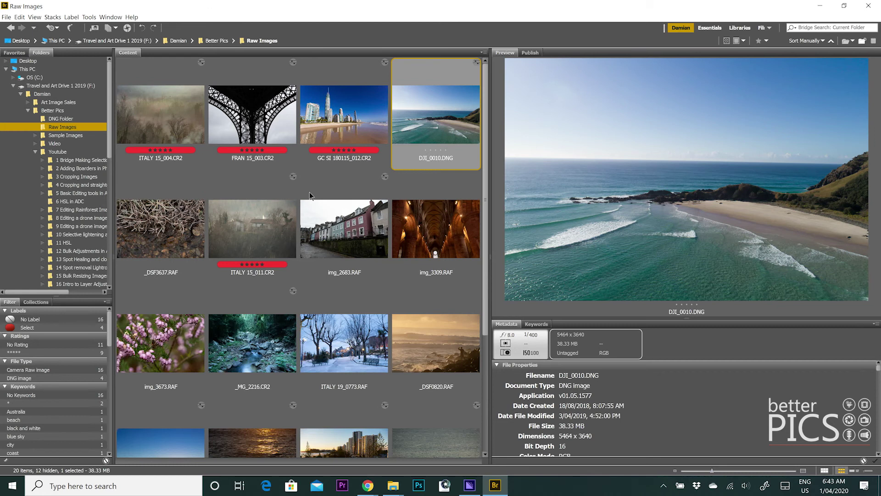
scroll(307, 207, down, 3)
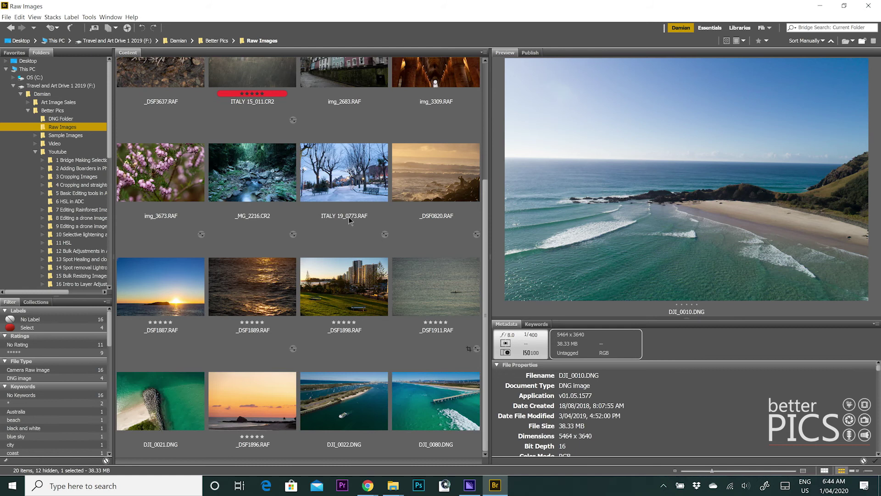
scroll(348, 217, up, 3)
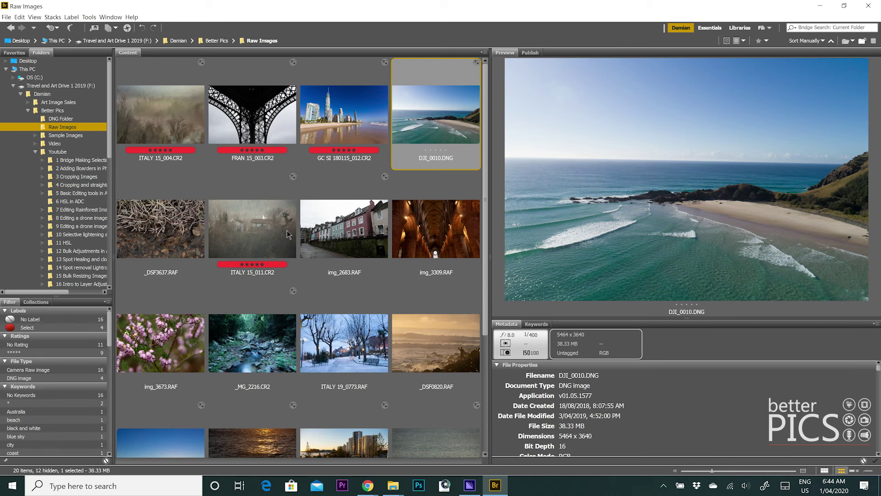
scroll(288, 234, down, 3)
scroll(287, 234, up, 3)
Switch the Raw Images sort from Manually to By Date Created
click(823, 40)
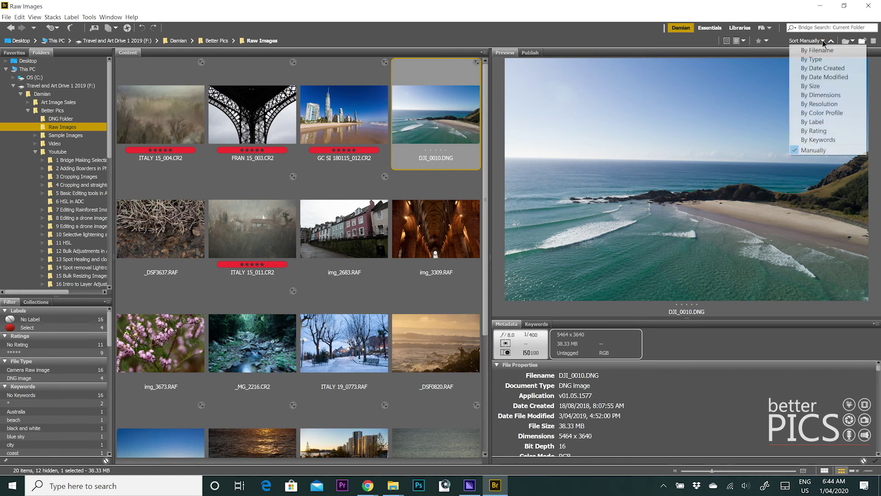
click(828, 70)
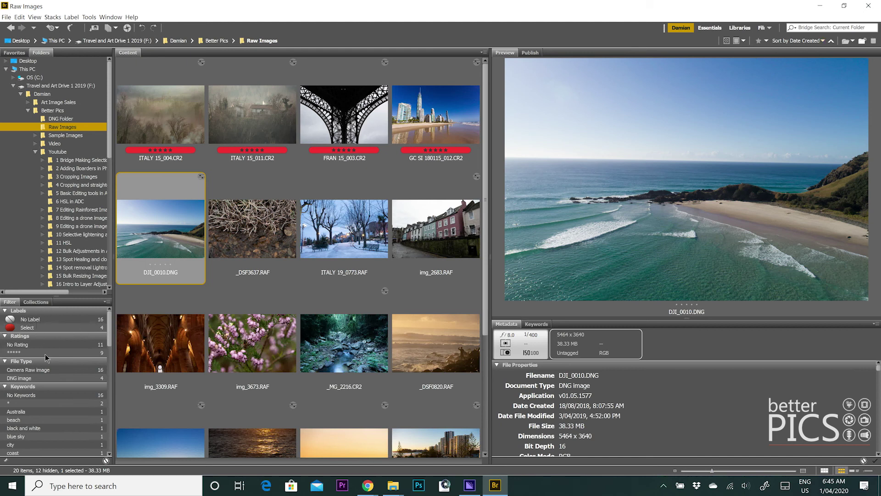
Filter the view to the Date Created value 18/07/2019
scroll(46, 357, down, 10)
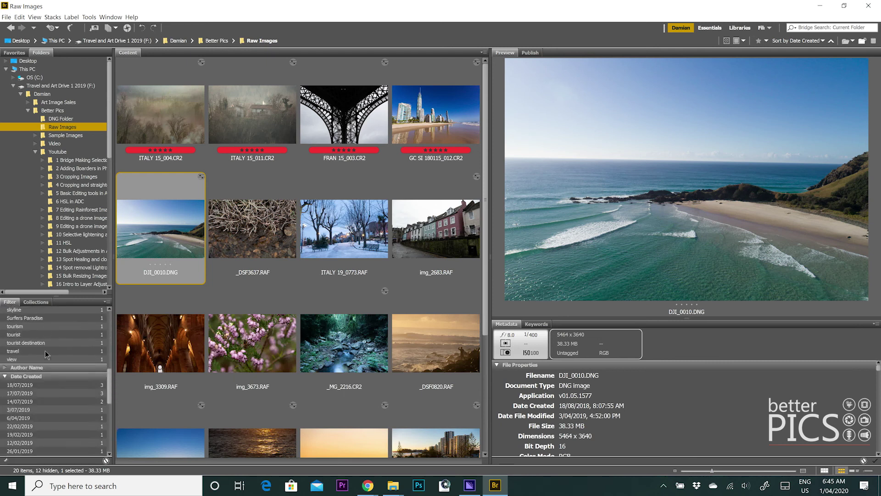
scroll(45, 352, down, 1)
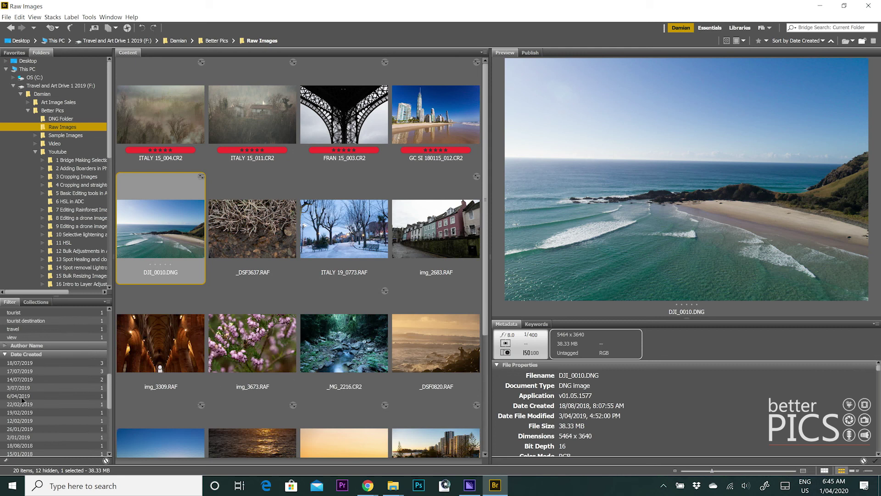
click(40, 363)
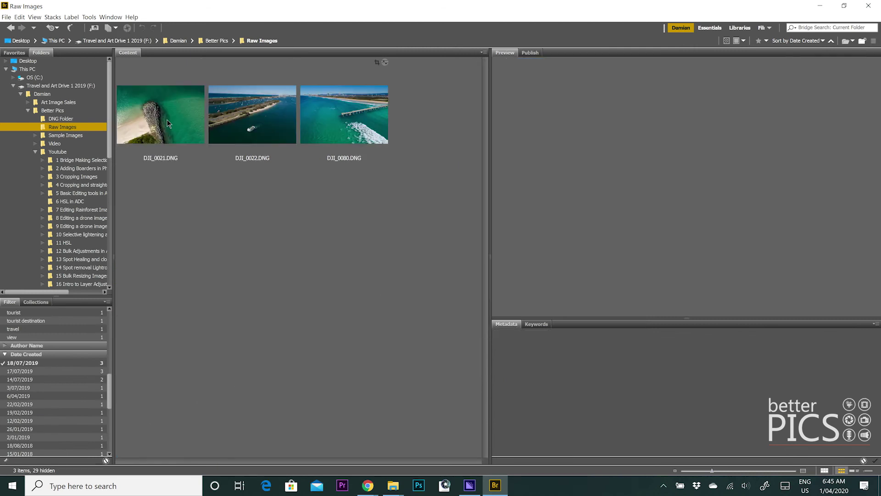
Preview each remaining image: DJI_0021, DJI_0022 and DJI_0080
click(167, 119)
click(269, 118)
click(323, 114)
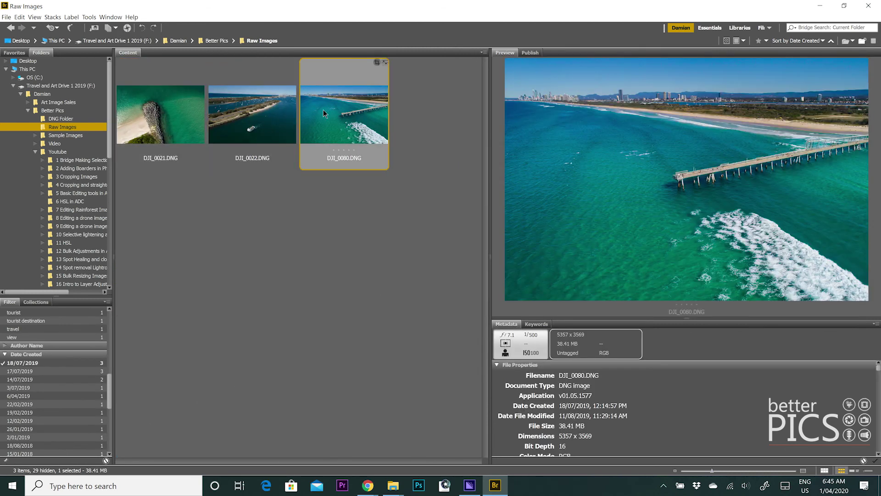